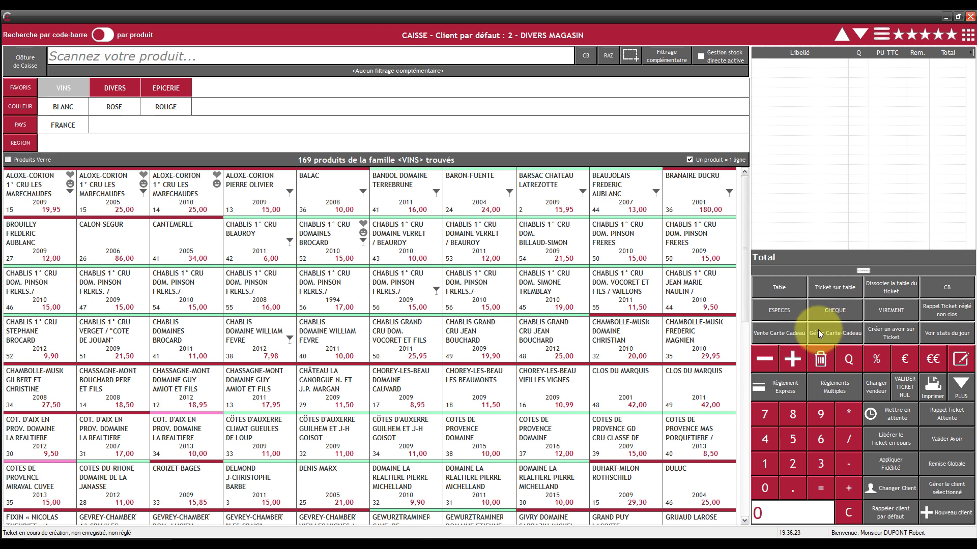
Step: Open the PLUS panel listing Ticket, Fidélité-Forfait-SMS, Analyses, Produit and Caisse functions
{"action": "left_click", "coordinate": [963, 387]}
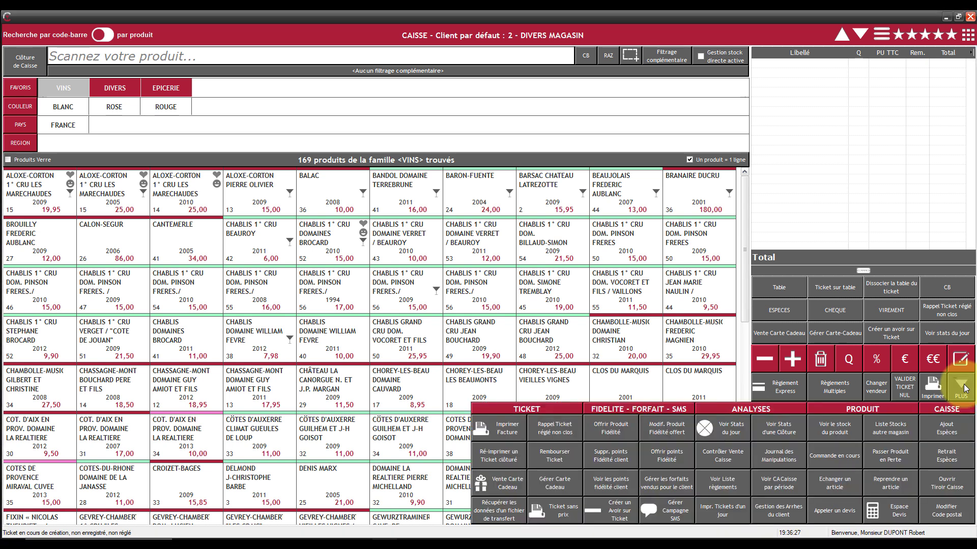
Step: Open 'Gérer Carte Cadeau' to list the six existing gift cards
{"action": "left_click", "coordinate": [554, 484]}
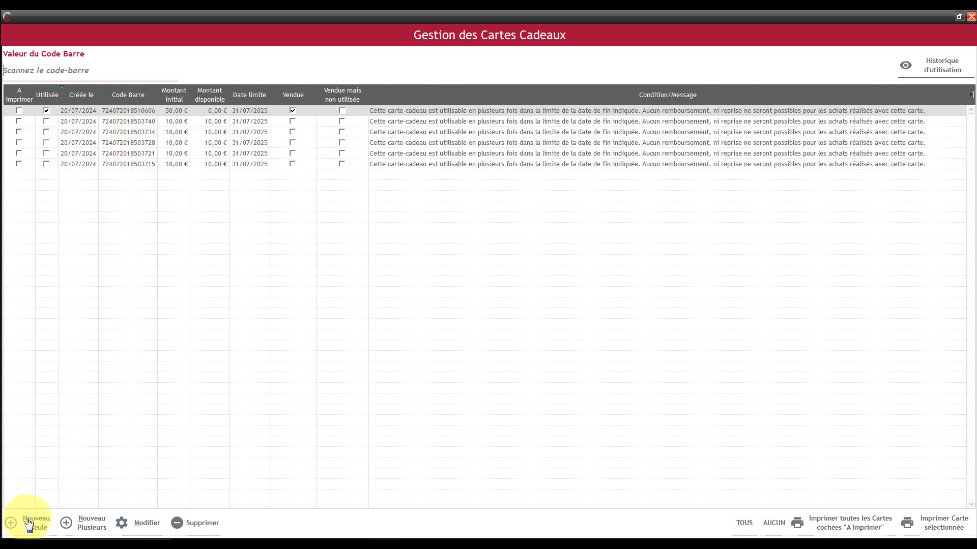
Step: Create five 50 € gift cards at once, valid until 31/07/2025, with the standard conditions message
{"action": "left_click", "coordinate": [86, 528]}
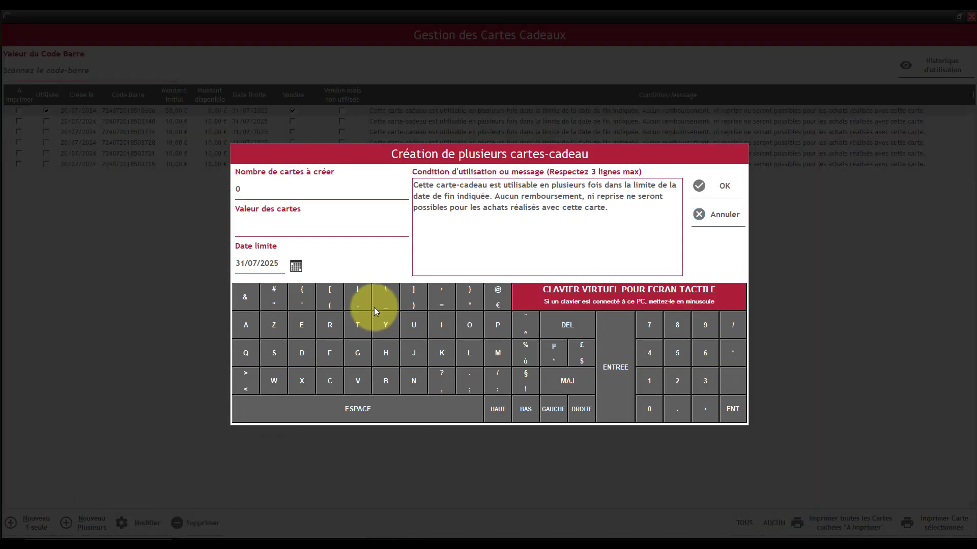
{"action": "left_click", "coordinate": [247, 187]}
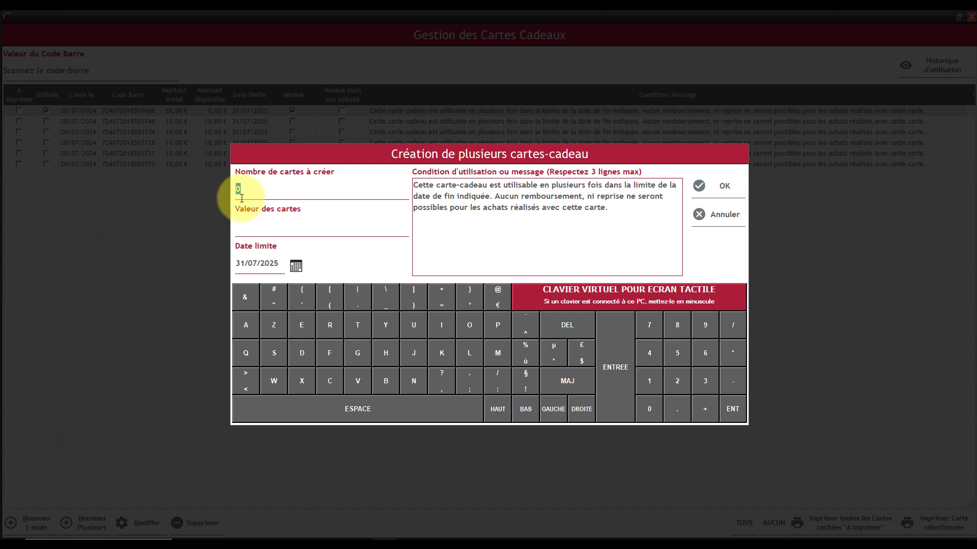
{"action": "type", "text": "5"}
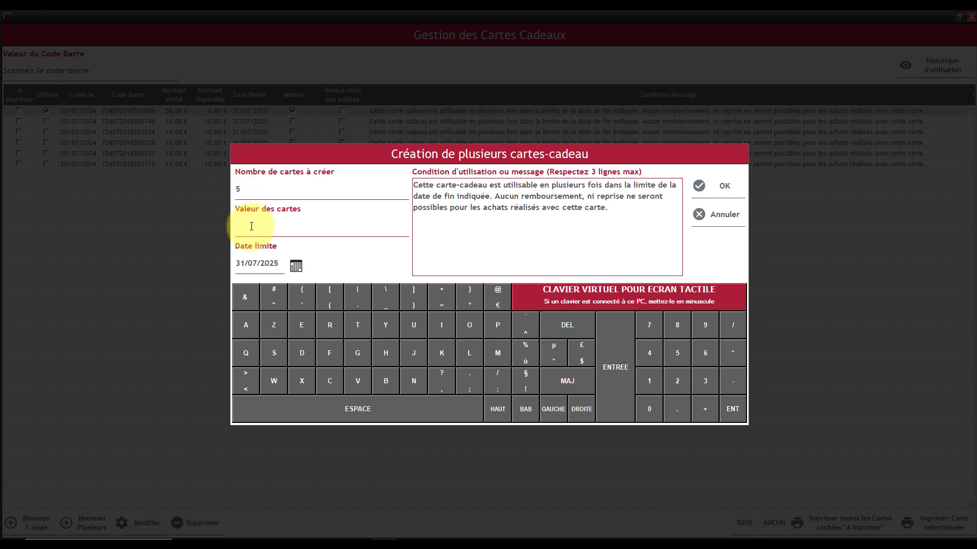
{"action": "type", "text": "50"}
{"action": "left_click", "coordinate": [296, 270]}
{"action": "left_click", "coordinate": [476, 406]}
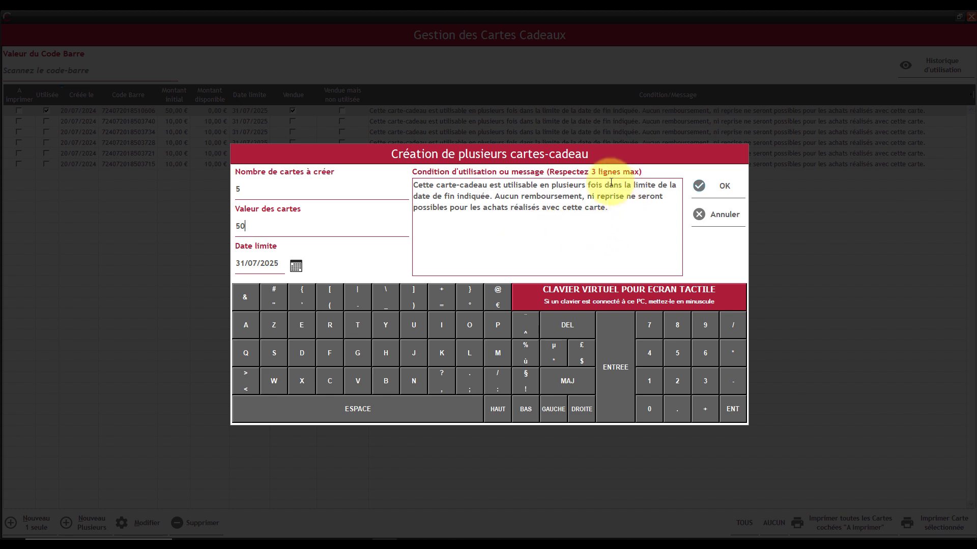
{"action": "mouse_move", "coordinate": [617, 212]}
{"action": "left_mouse_down"}
{"action": "mouse_move", "coordinate": [425, 163]}
{"action": "mouse_move", "coordinate": [636, 202]}
{"action": "mouse_move", "coordinate": [603, 208]}
{"action": "mouse_move", "coordinate": [635, 213]}
{"action": "left_mouse_up"}
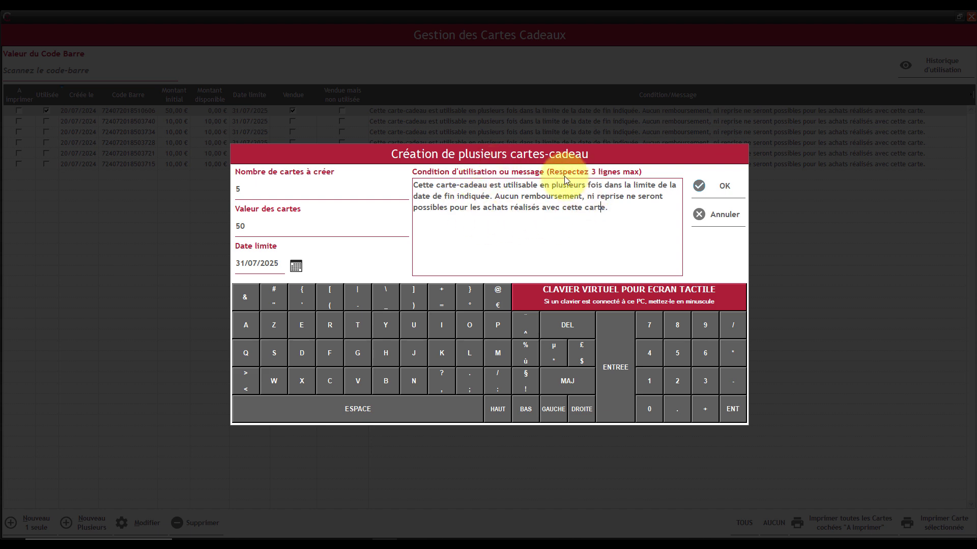
{"action": "left_click", "coordinate": [709, 186]}
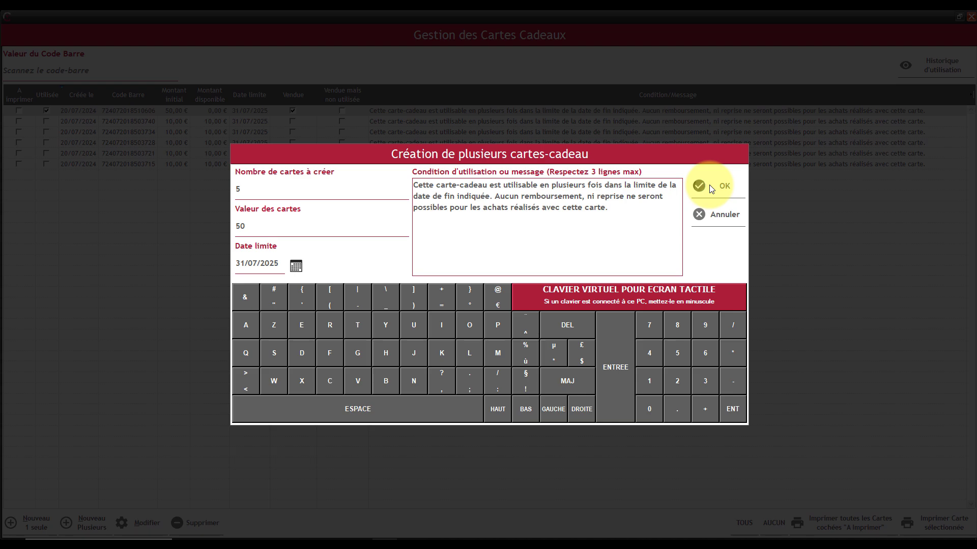
{"action": "left_click", "coordinate": [501, 301]}
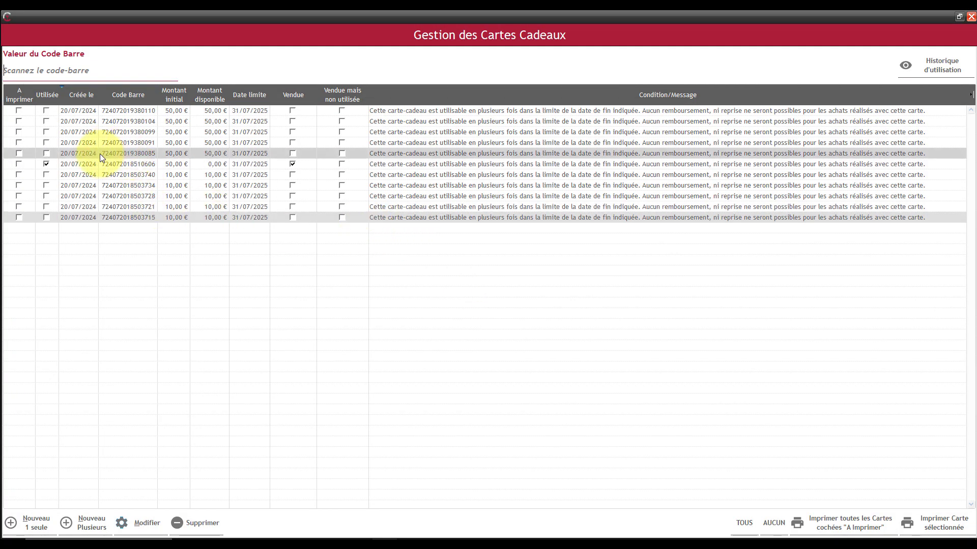
Step: Change one 10 € gift card's barcode to 123466 and save it
{"action": "left_click", "coordinate": [119, 185]}
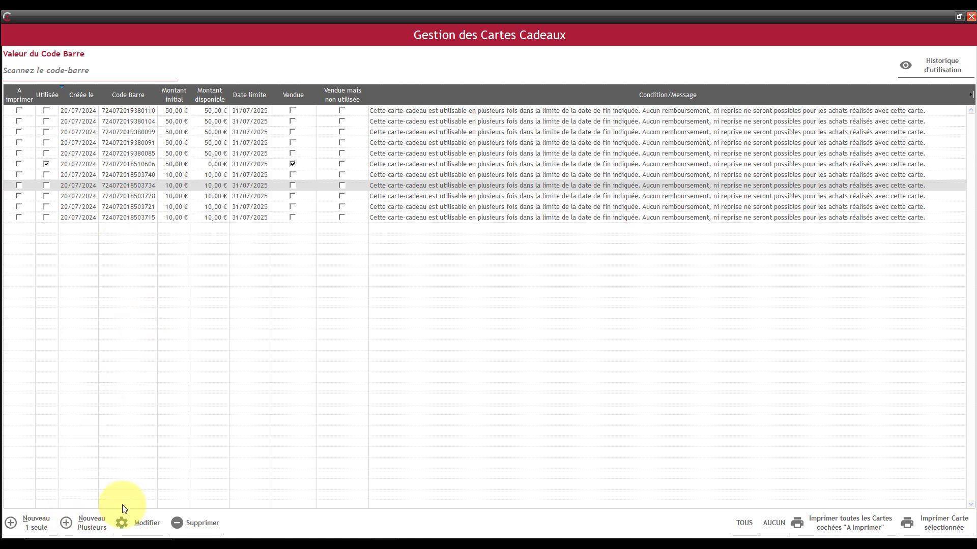
{"action": "left_click", "coordinate": [127, 523]}
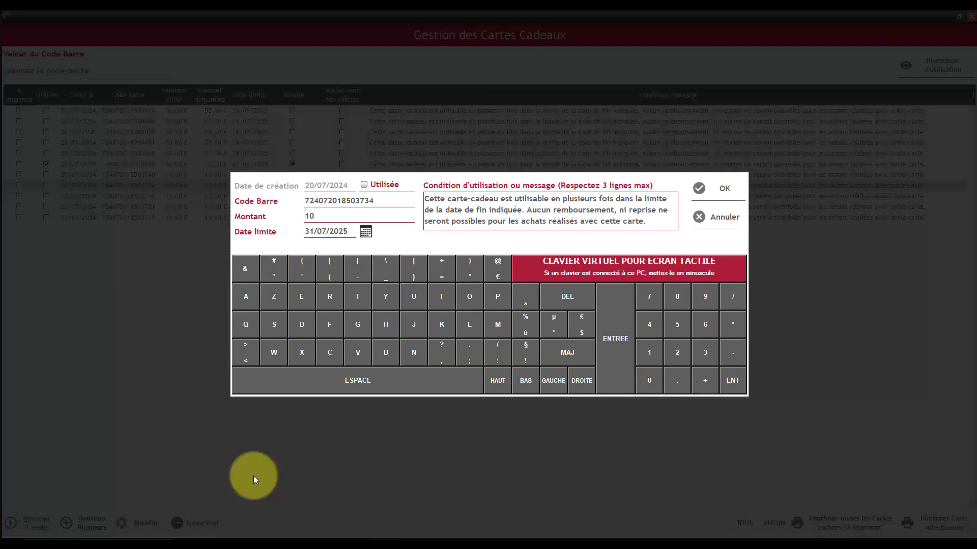
{"action": "left_click_drag", "start_coordinate": [384, 198], "coordinate": [240, 179]}
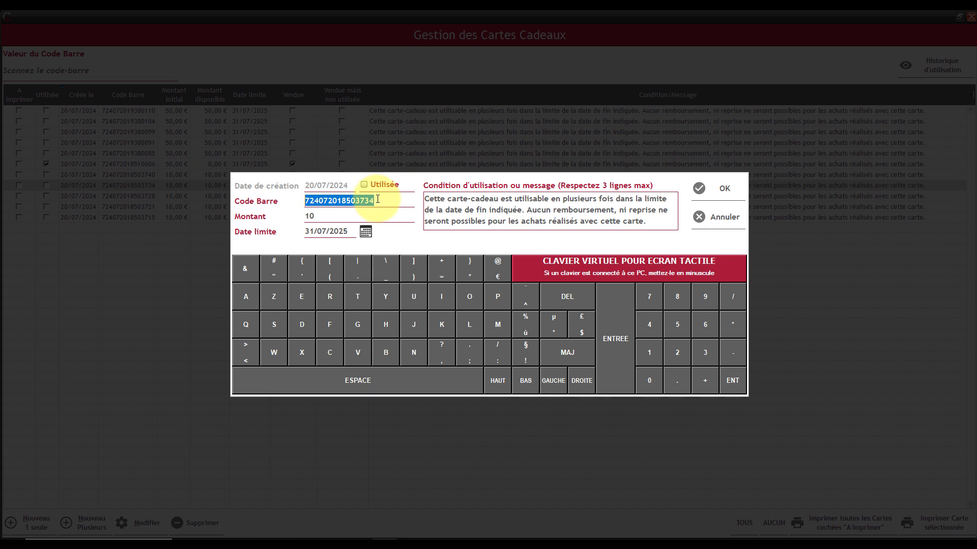
{"action": "type", "text": "12346+"}
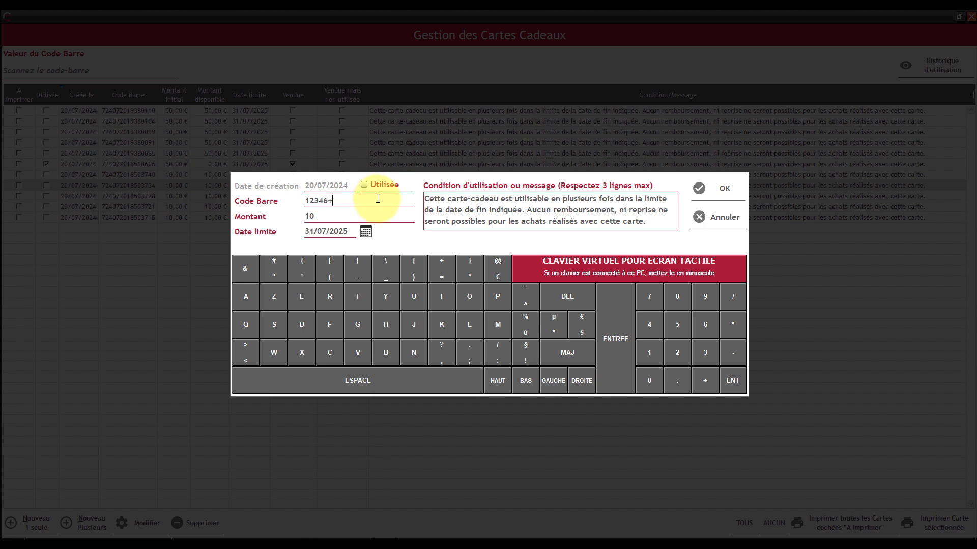
{"action": "key", "text": "BackSpace"}
{"action": "type", "text": "6"}
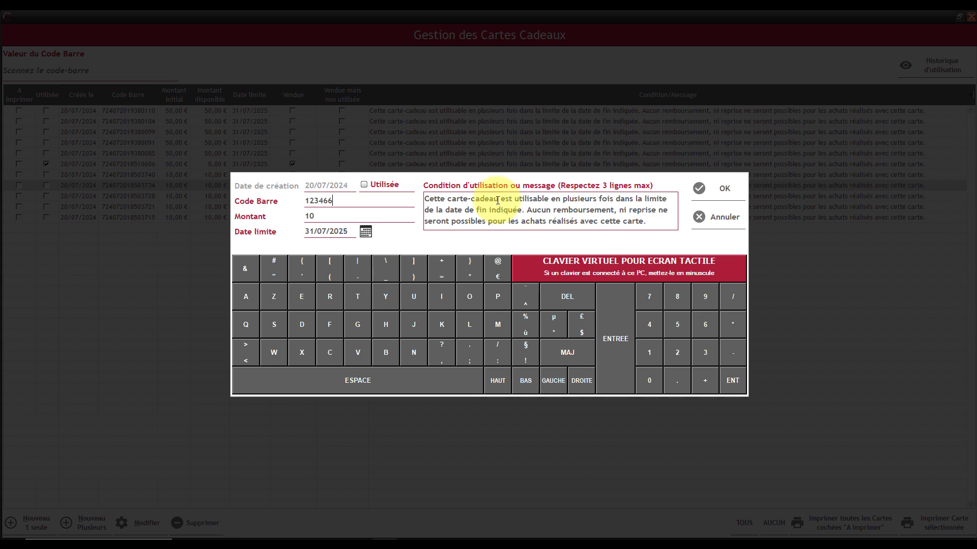
{"action": "left_click", "coordinate": [721, 188]}
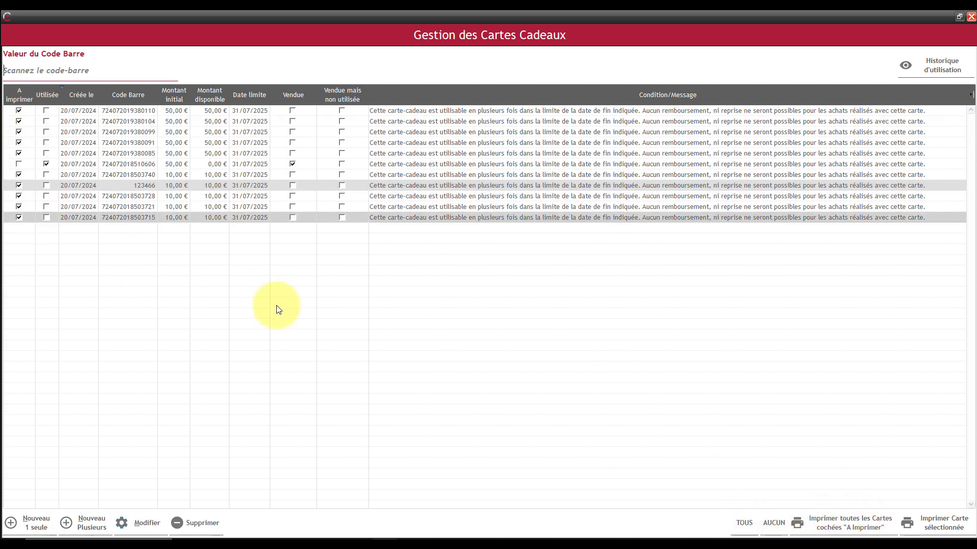
Step: Print all ticked gift cards in A4 format, then close the preview and gift-card window
{"action": "left_click", "coordinate": [826, 520]}
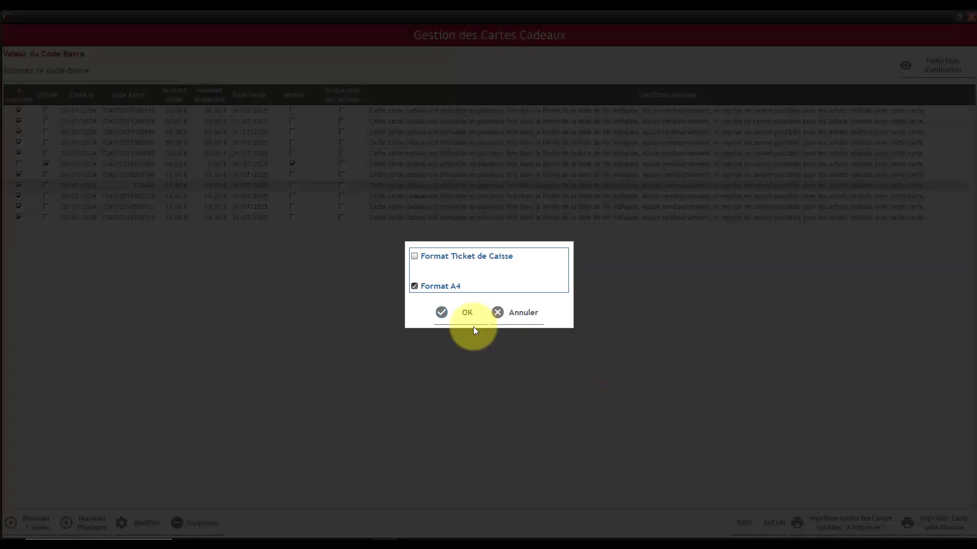
{"action": "left_click", "coordinate": [455, 313]}
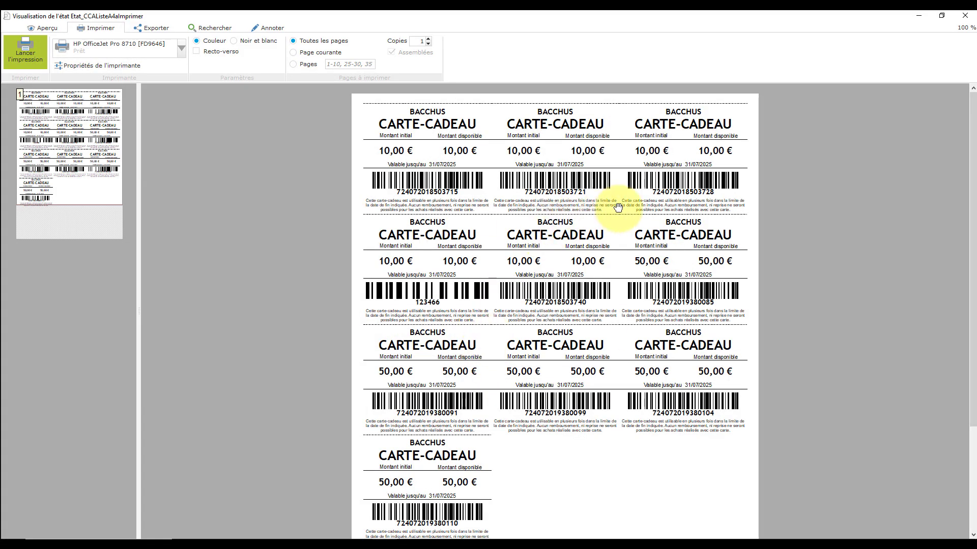
{"action": "left_click", "coordinate": [966, 16]}
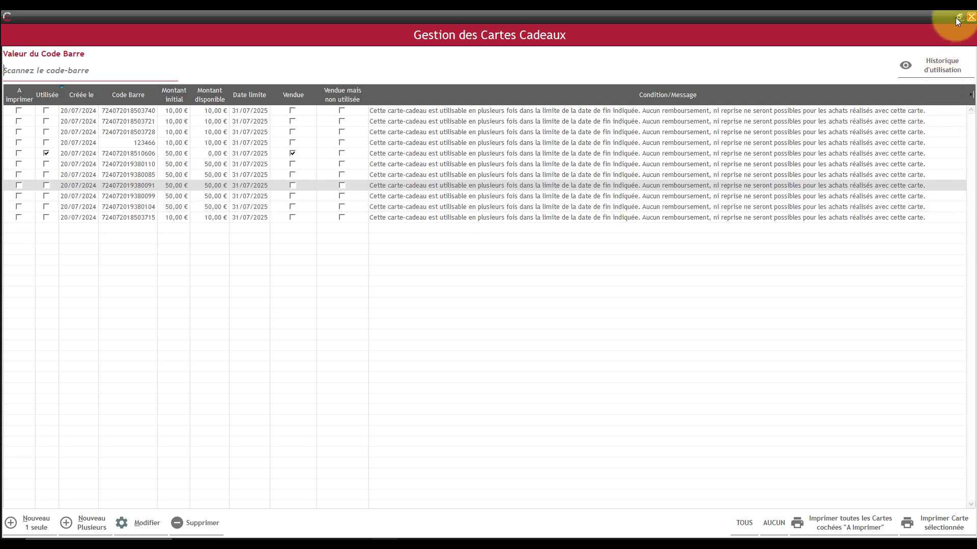
{"action": "left_click", "coordinate": [971, 16]}
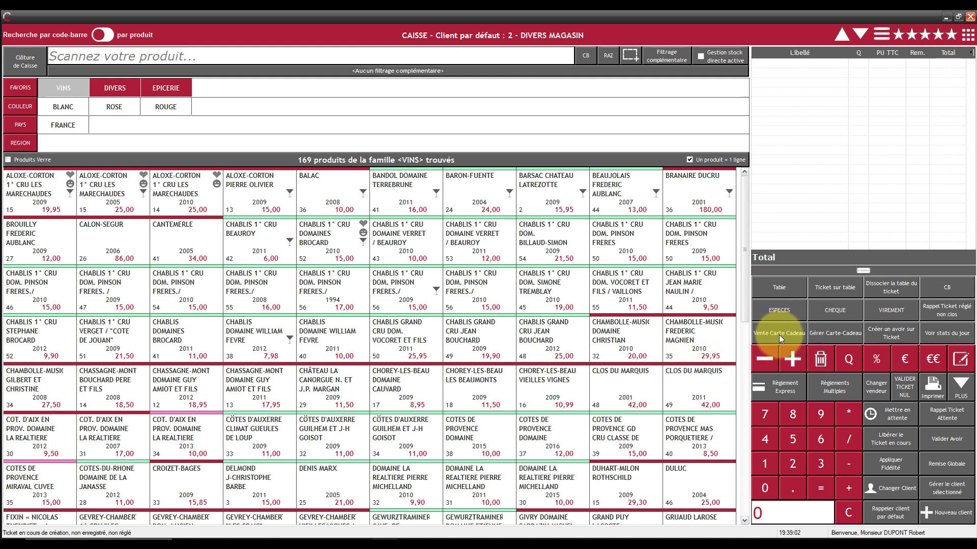
Step: Sell a newly created single 100 € gift card and pay the ticket by CB
{"action": "left_click", "coordinate": [959, 386]}
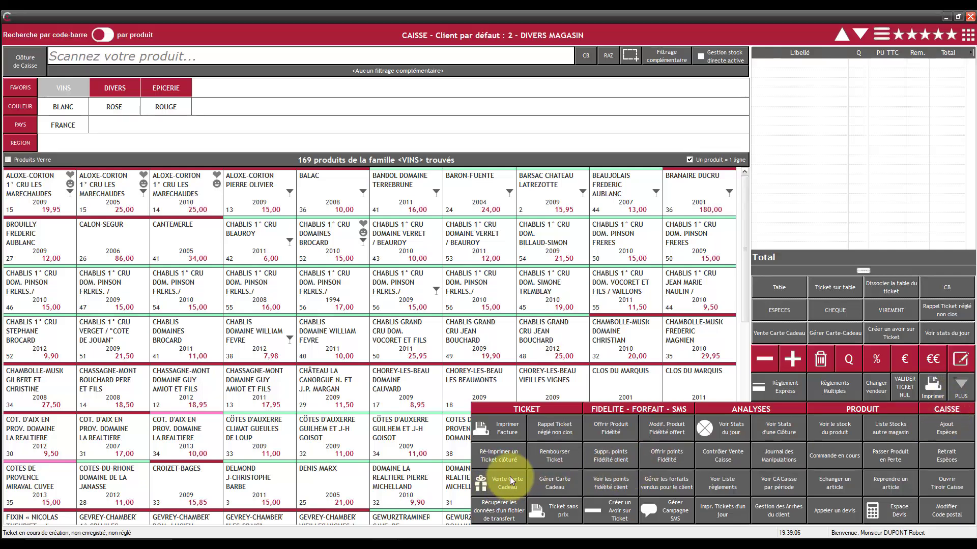
{"action": "left_click", "coordinate": [777, 332]}
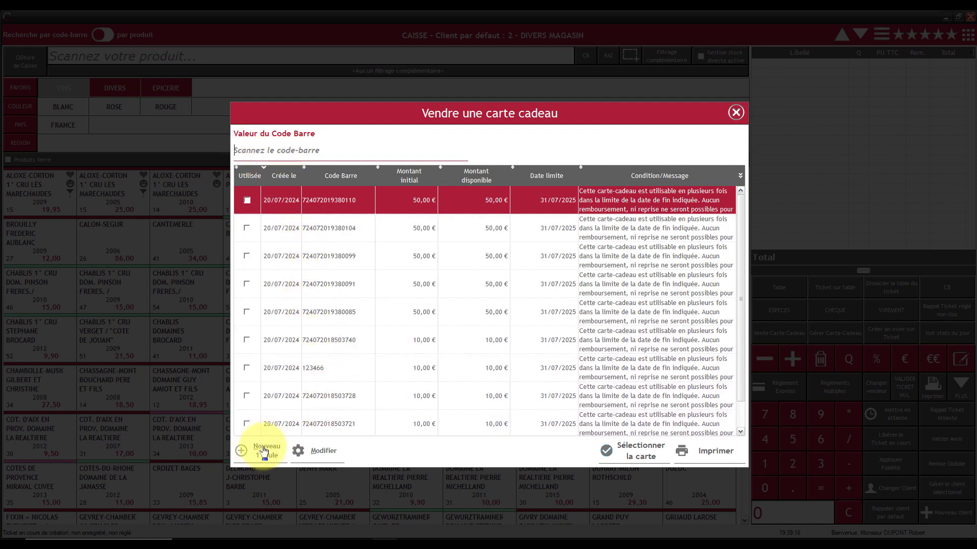
{"action": "left_click", "coordinate": [323, 225]}
{"action": "left_click", "coordinate": [318, 280]}
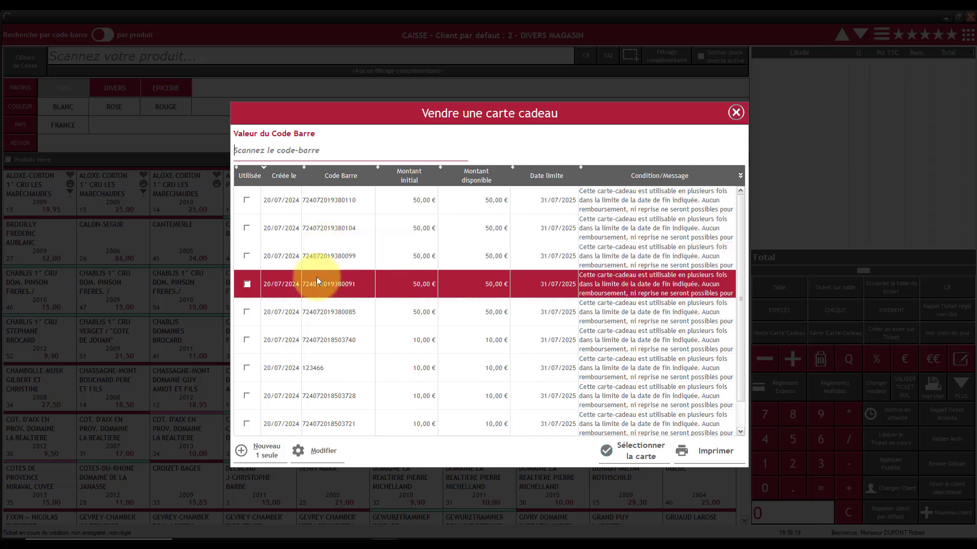
{"action": "left_click", "coordinate": [268, 457]}
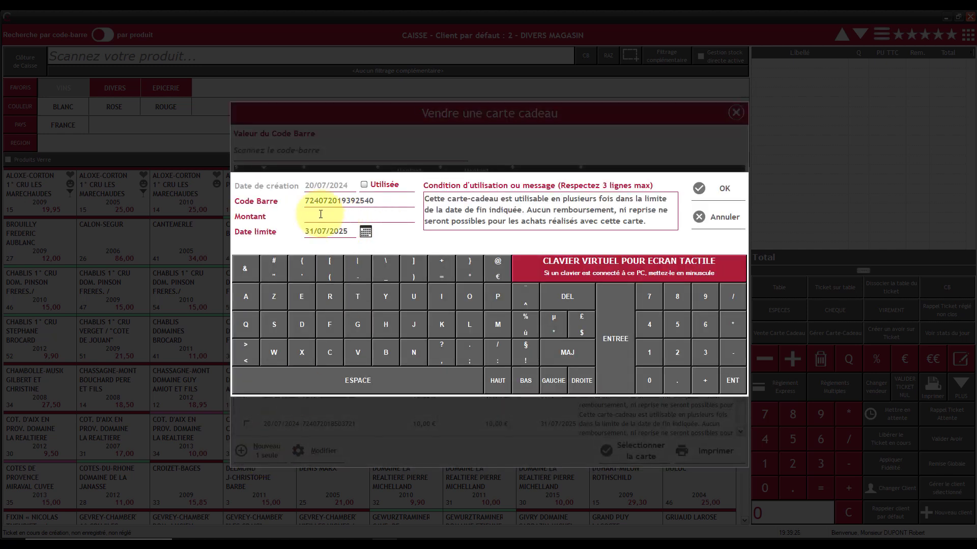
{"action": "type", "text": "100"}
{"action": "left_click", "coordinate": [721, 187]}
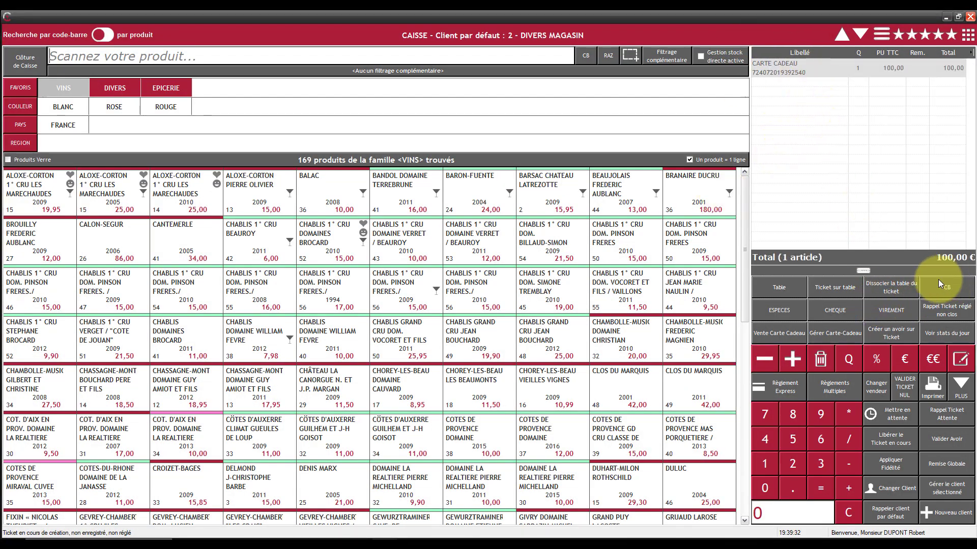
{"action": "left_click", "coordinate": [942, 286]}
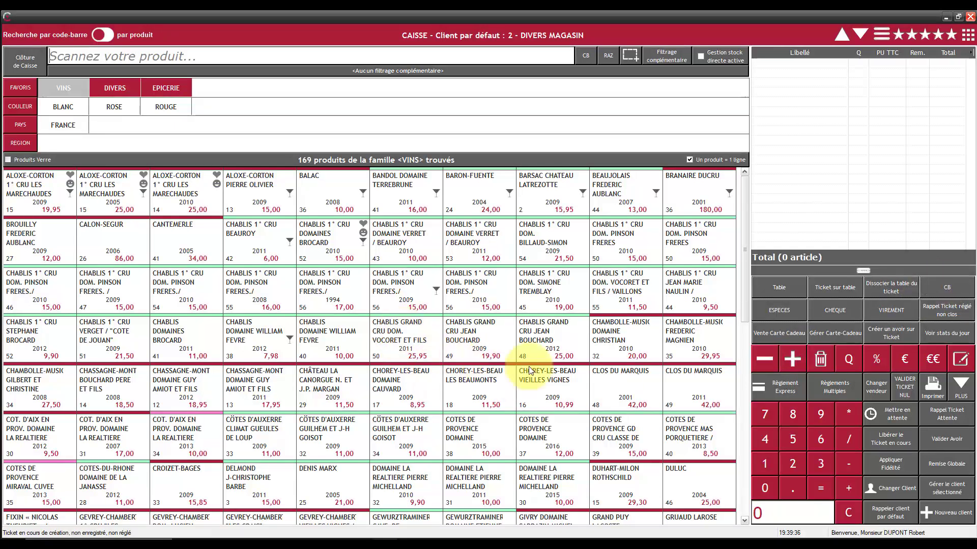
Step: Ring up Beaujolais Frederic Aublanc and Chablis 1er Cru (28,00 €), paying entirely with the 100 € gift card
{"action": "left_click", "coordinate": [615, 200]}
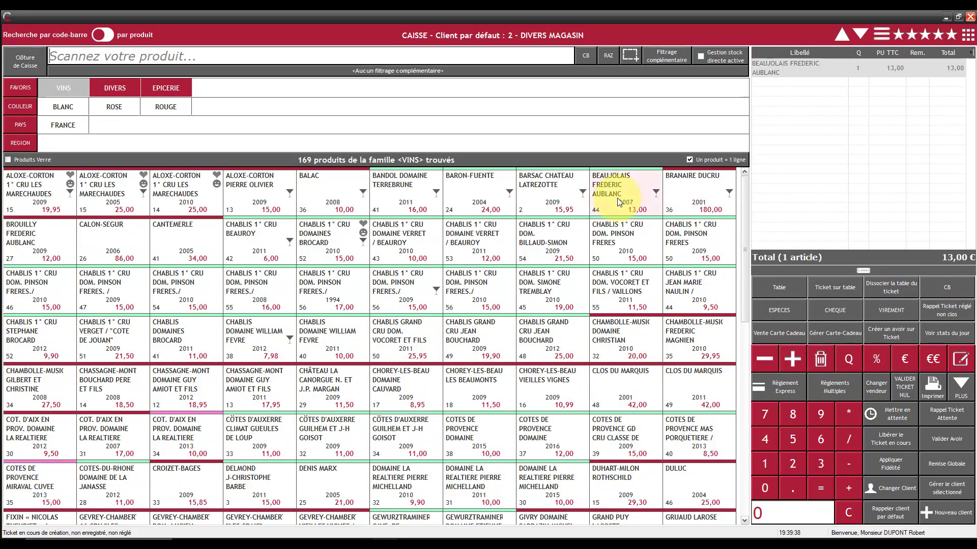
{"action": "left_click", "coordinate": [629, 237]}
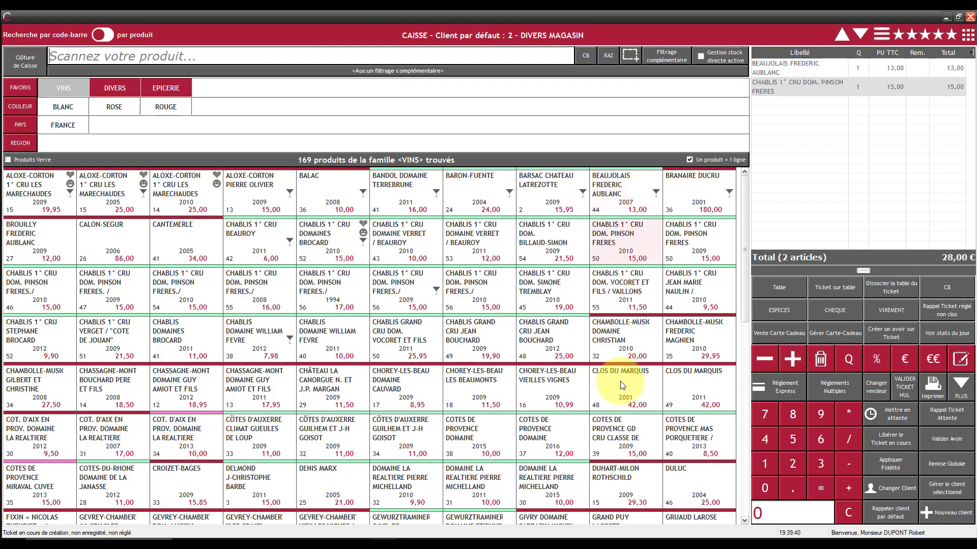
{"action": "left_click", "coordinate": [832, 386]}
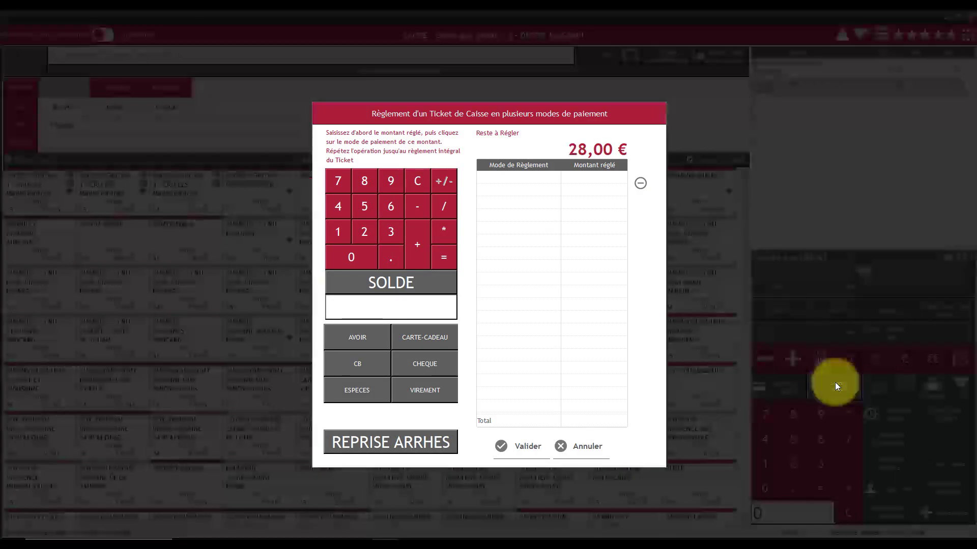
{"action": "left_click", "coordinate": [426, 334]}
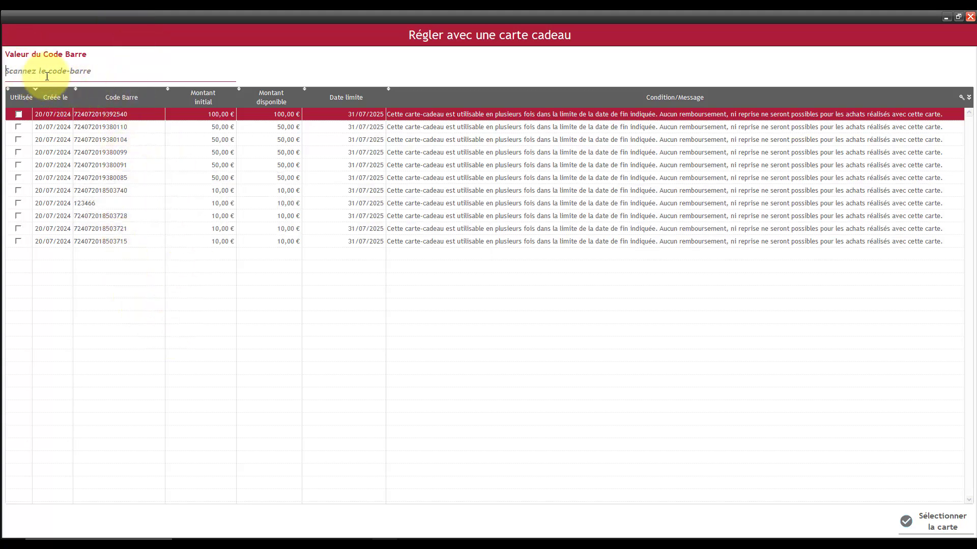
{"action": "double_click", "coordinate": [263, 115]}
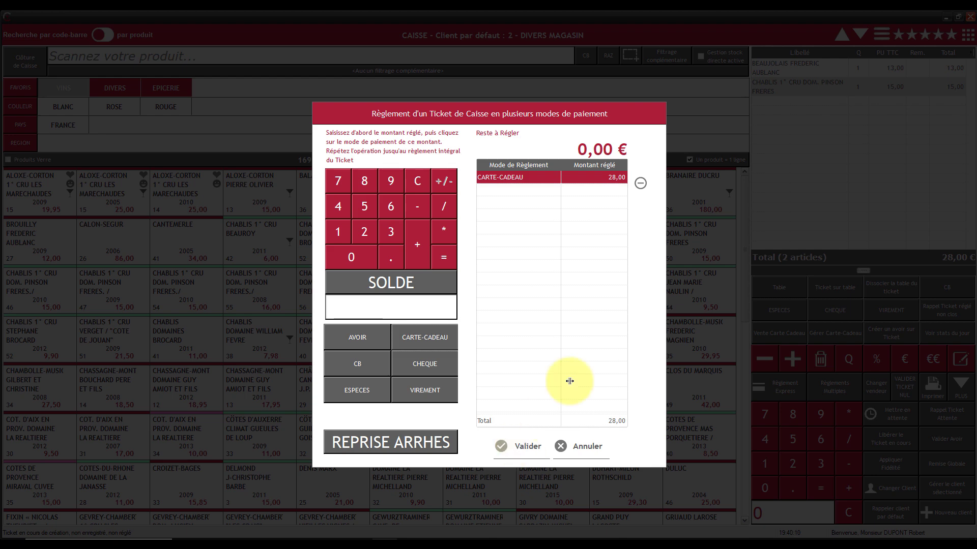
{"action": "left_click", "coordinate": [521, 448]}
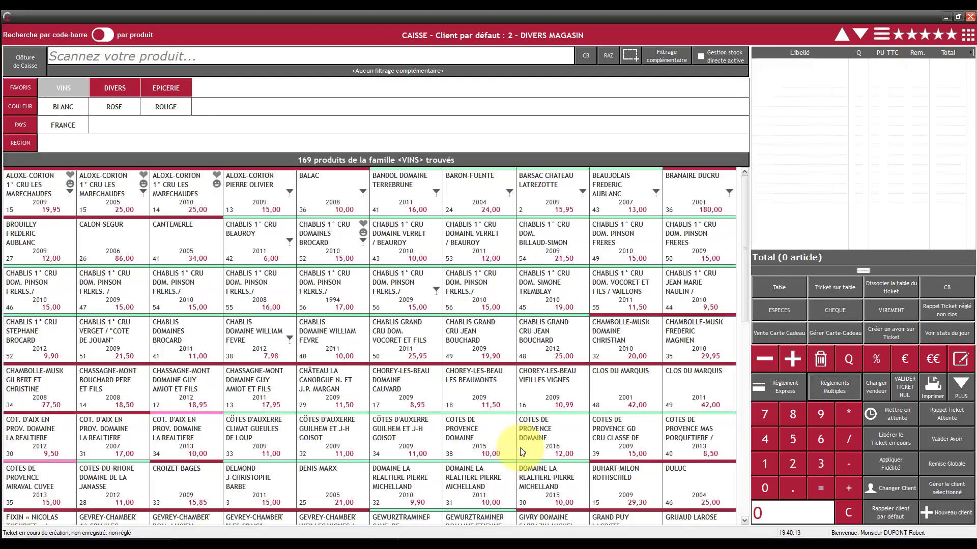
Step: Sell Branaire Ducru and Chablis 1er Cru for 195,00 €: 72,00 € by gift card, 123,00 € by CB
{"action": "left_click", "coordinate": [692, 194]}
{"action": "left_click", "coordinate": [685, 256]}
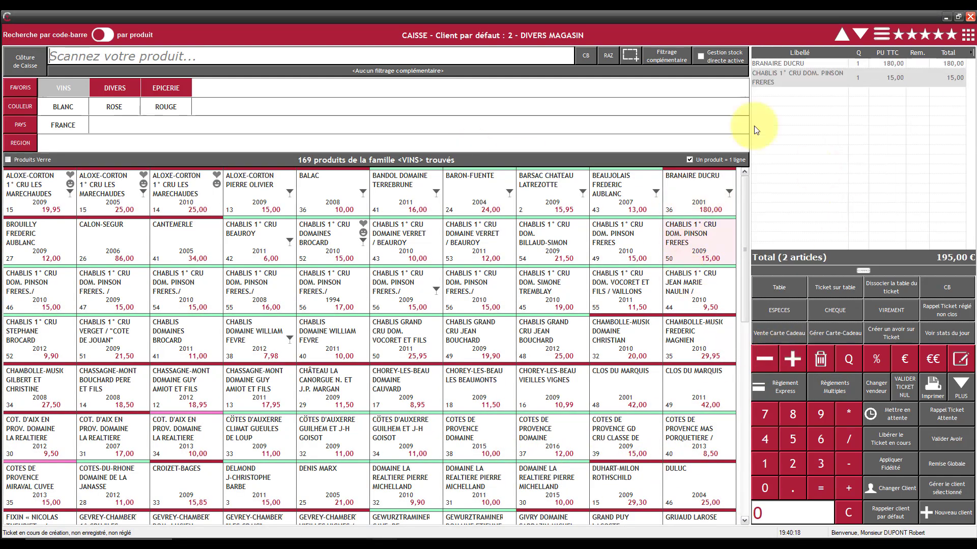
{"action": "left_click", "coordinate": [829, 385]}
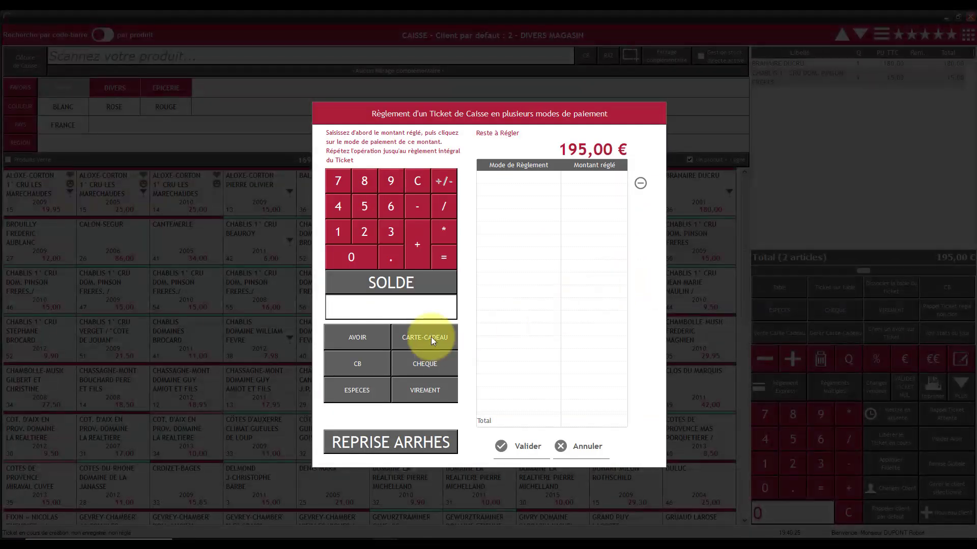
{"action": "left_click", "coordinate": [425, 337]}
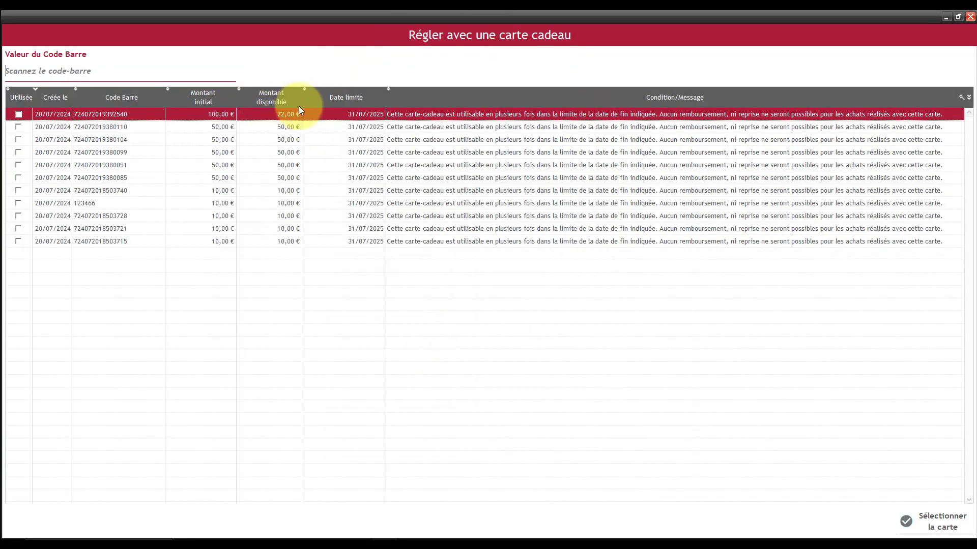
{"action": "mouse_move", "coordinate": [264, 112]}
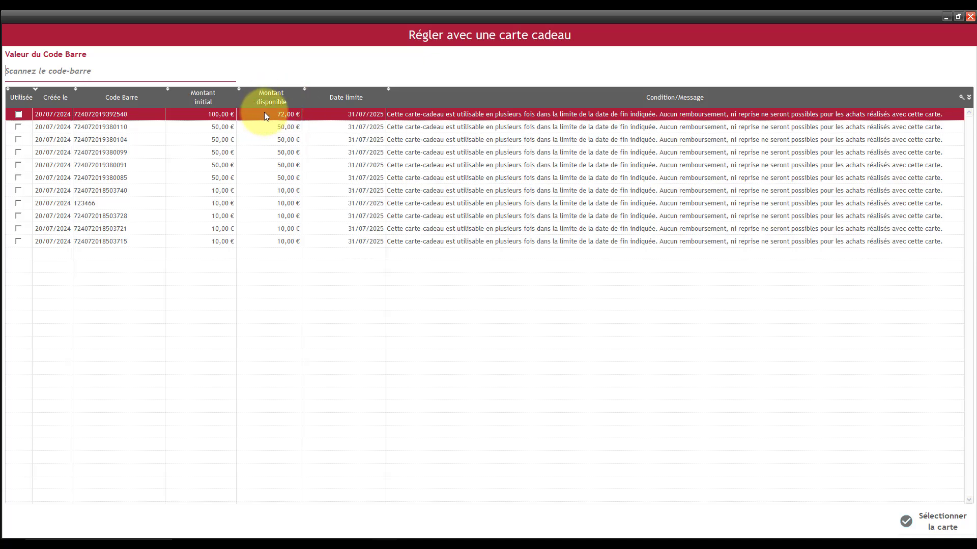
{"action": "double_click", "coordinate": [264, 114]}
{"action": "left_click", "coordinate": [376, 281]}
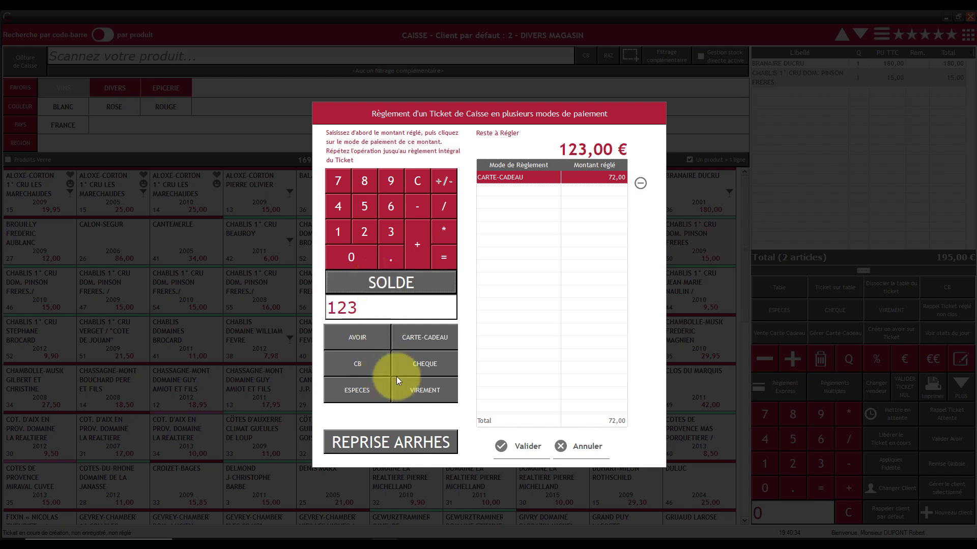
{"action": "left_click", "coordinate": [380, 368]}
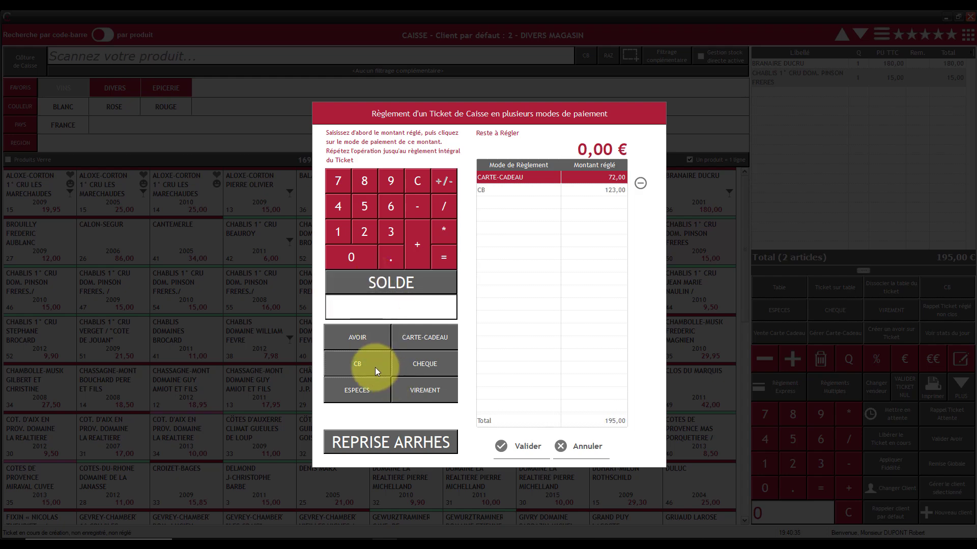
{"action": "left_click", "coordinate": [520, 446]}
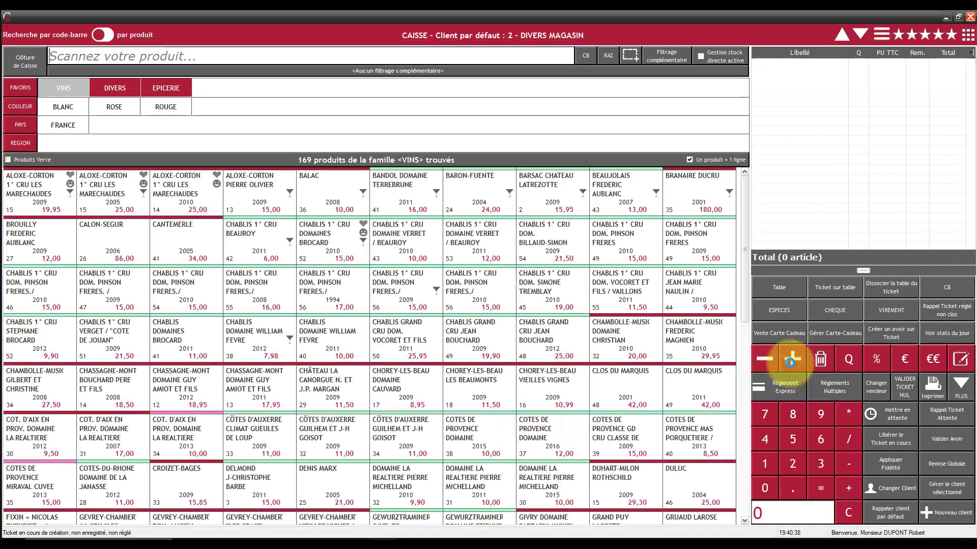
{"action": "left_click", "coordinate": [777, 333]}
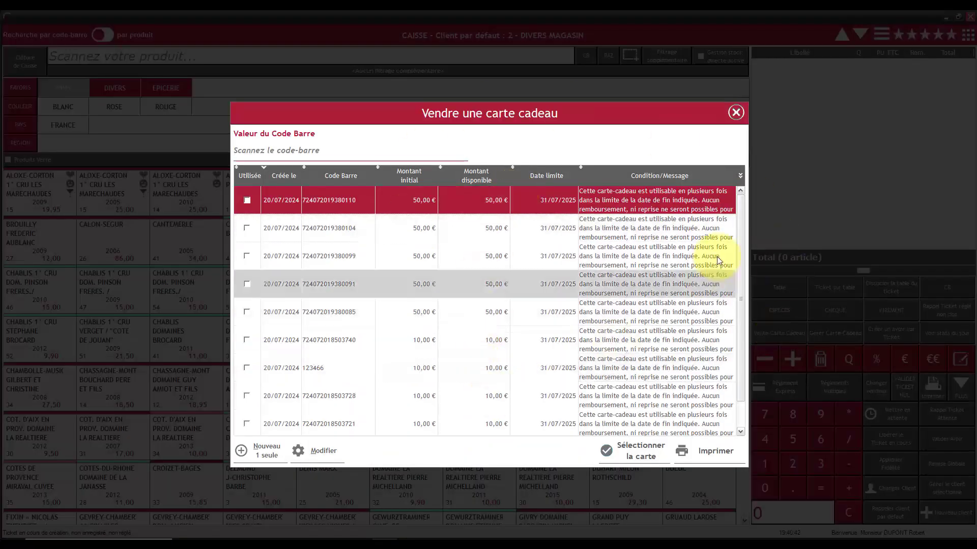
{"action": "scroll", "coordinate": [736, 280], "scroll_direction": "down", "scroll_amount": 1}
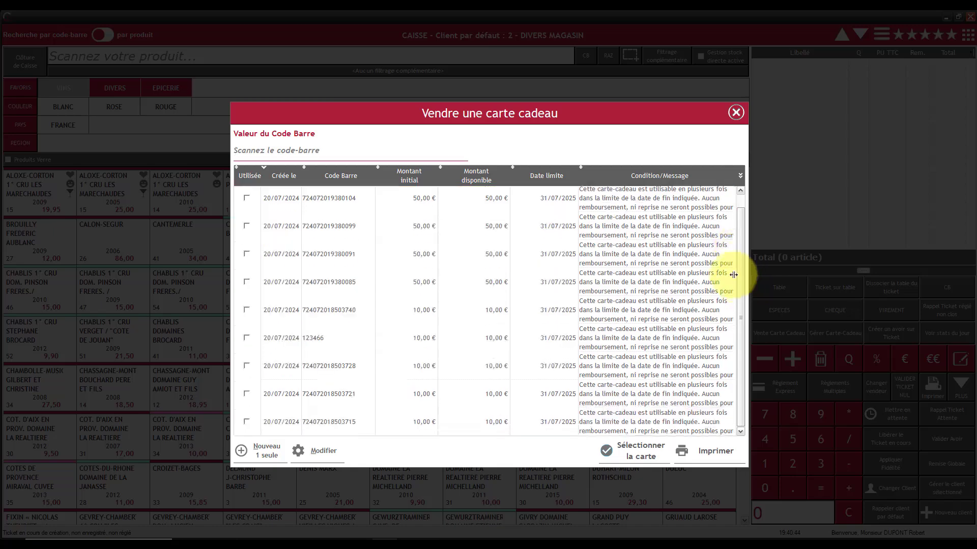
{"action": "left_click", "coordinate": [736, 112]}
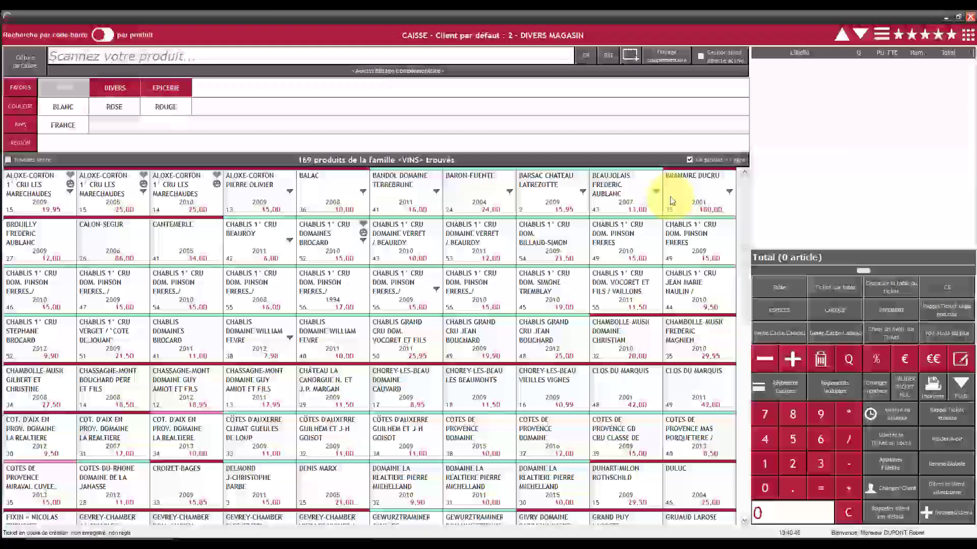
{"action": "left_click", "coordinate": [833, 335]}
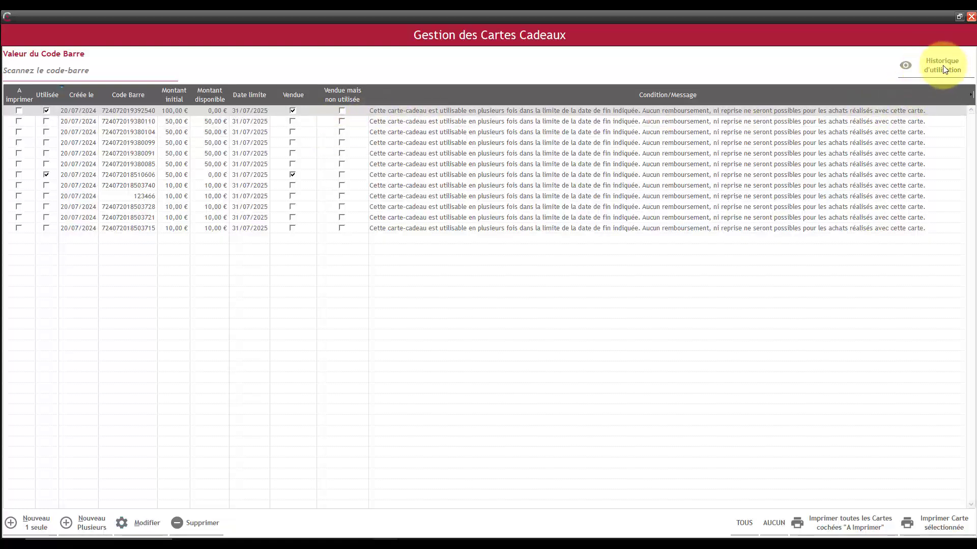
{"action": "left_click", "coordinate": [930, 66]}
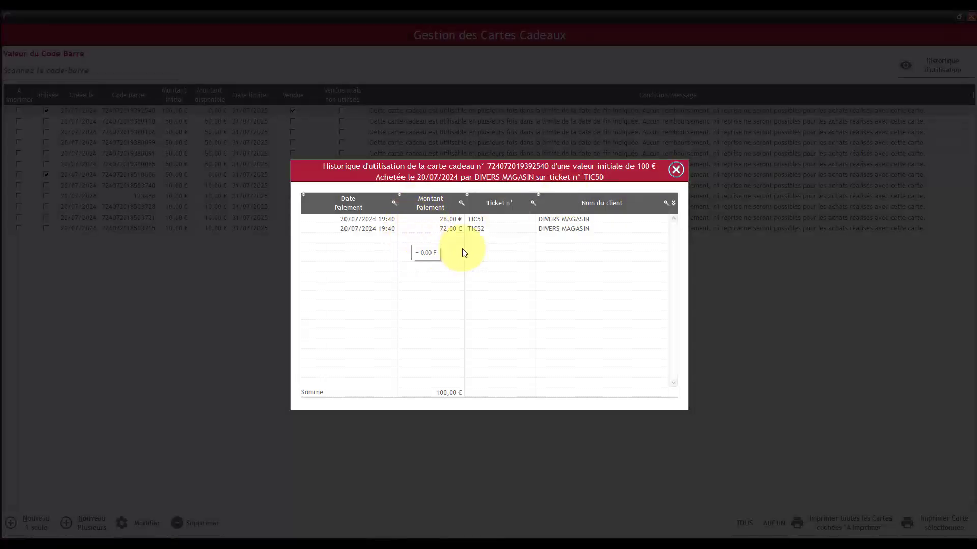
{"action": "left_click", "coordinate": [676, 169]}
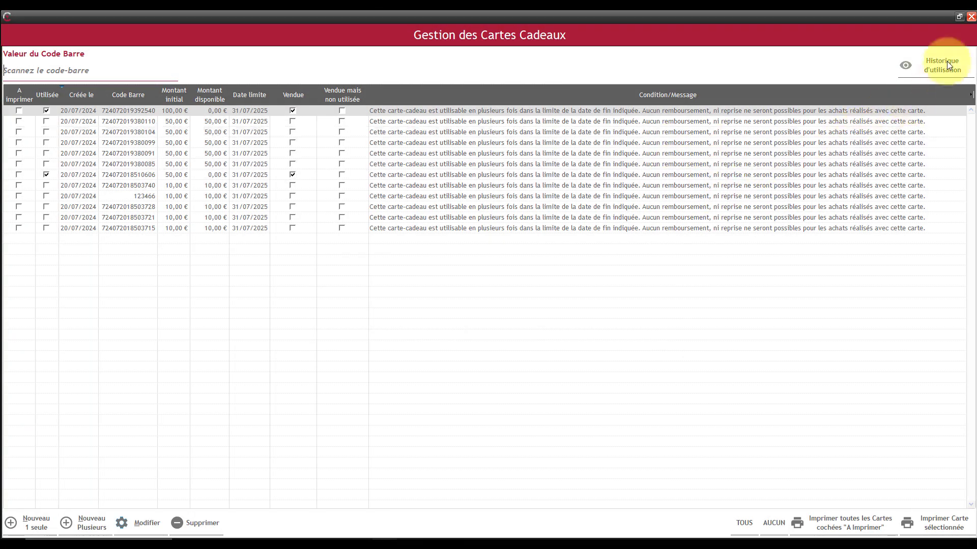
{"action": "left_click", "coordinate": [971, 16]}
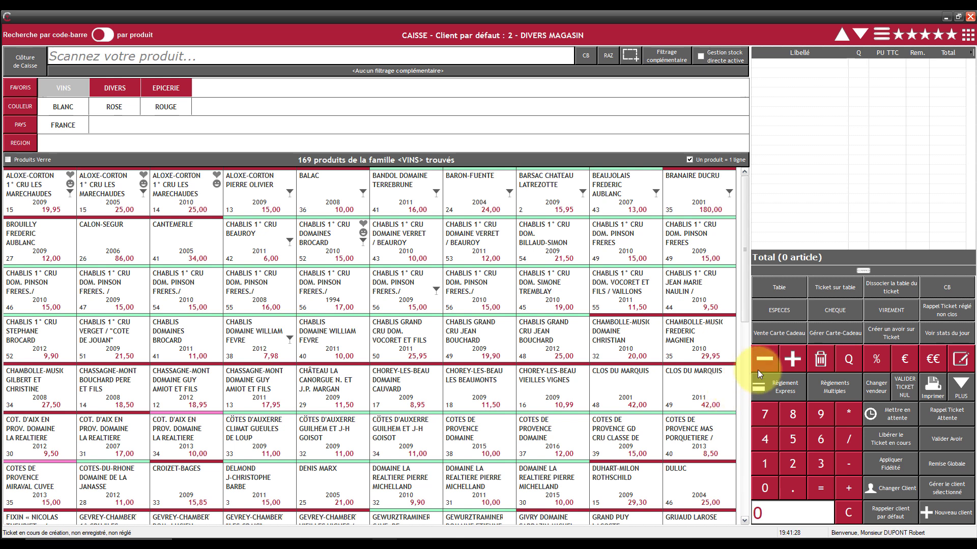
Step: Close the till and open the CAISSE till's Carte-Cadeau settings via Paramétrage > Caisses
{"action": "left_click", "coordinate": [971, 17]}
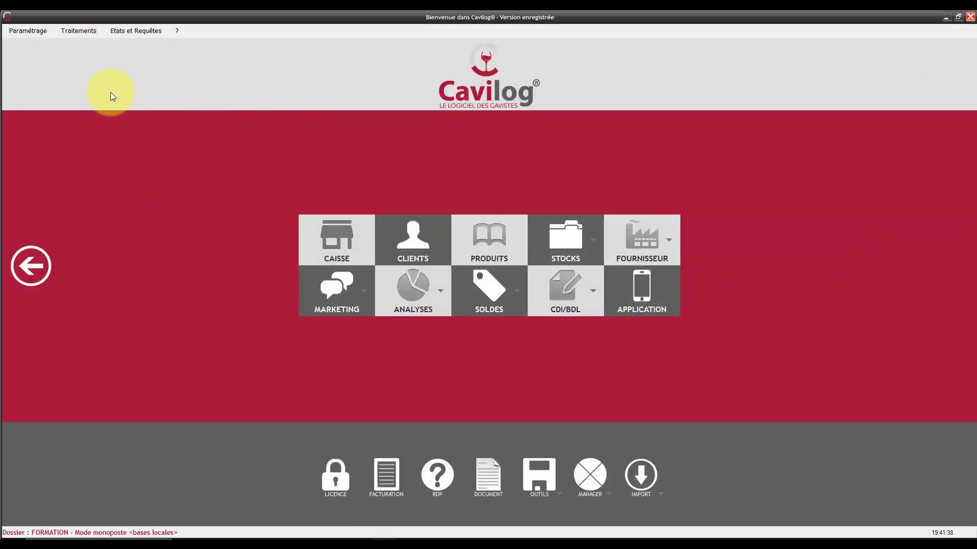
{"action": "left_click", "coordinate": [26, 27]}
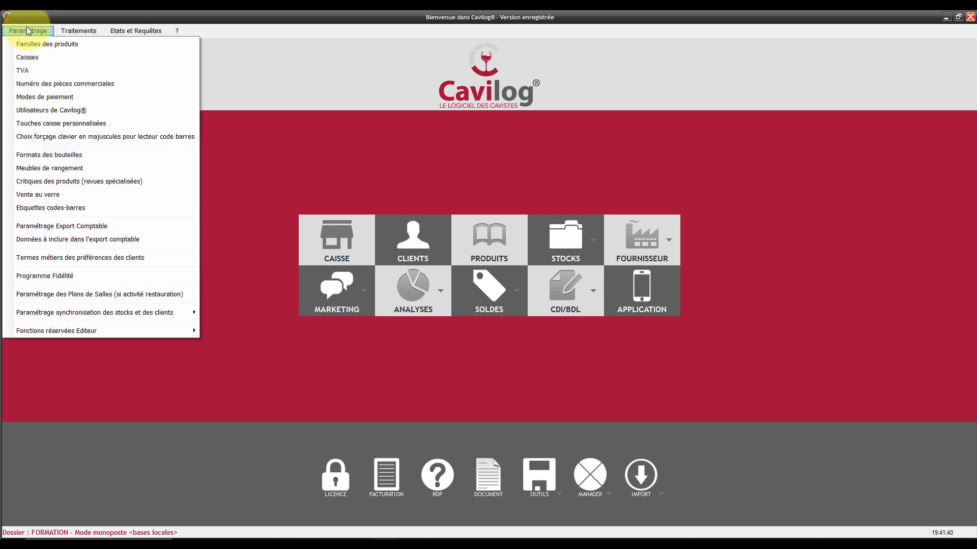
{"action": "left_click", "coordinate": [32, 58]}
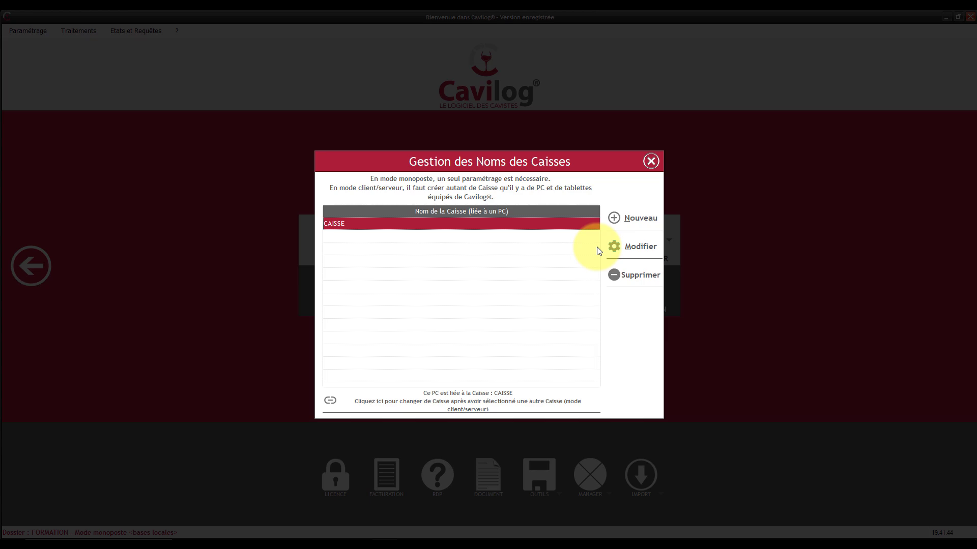
{"action": "left_click", "coordinate": [634, 250]}
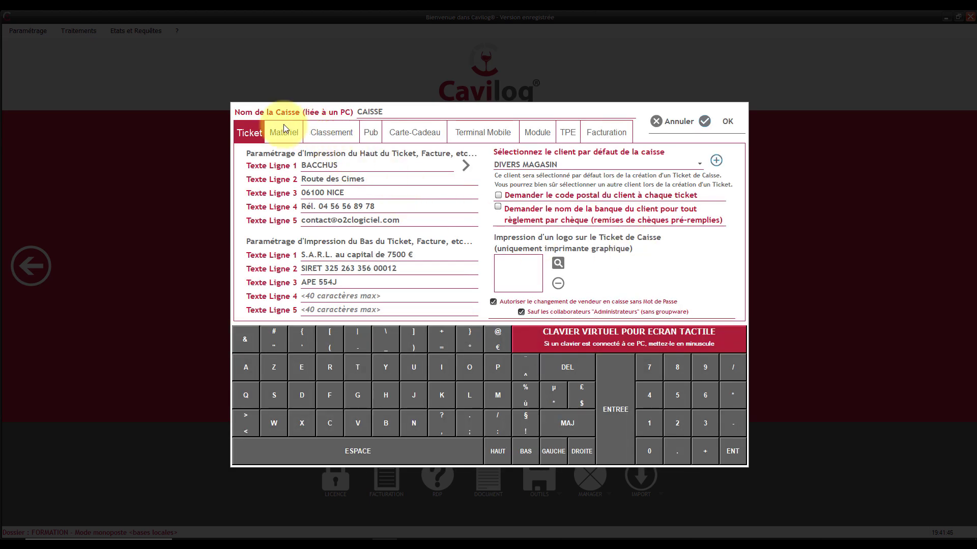
{"action": "left_click", "coordinate": [405, 132]}
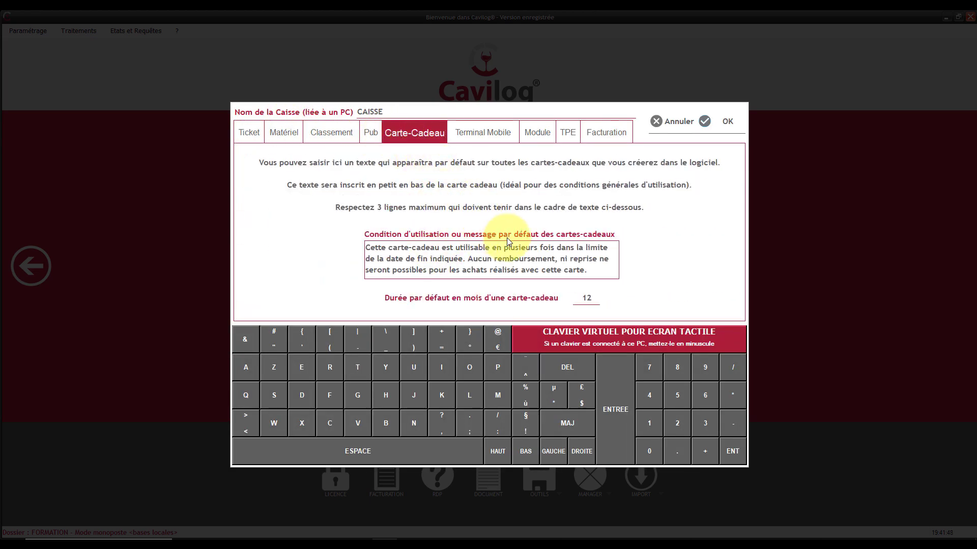